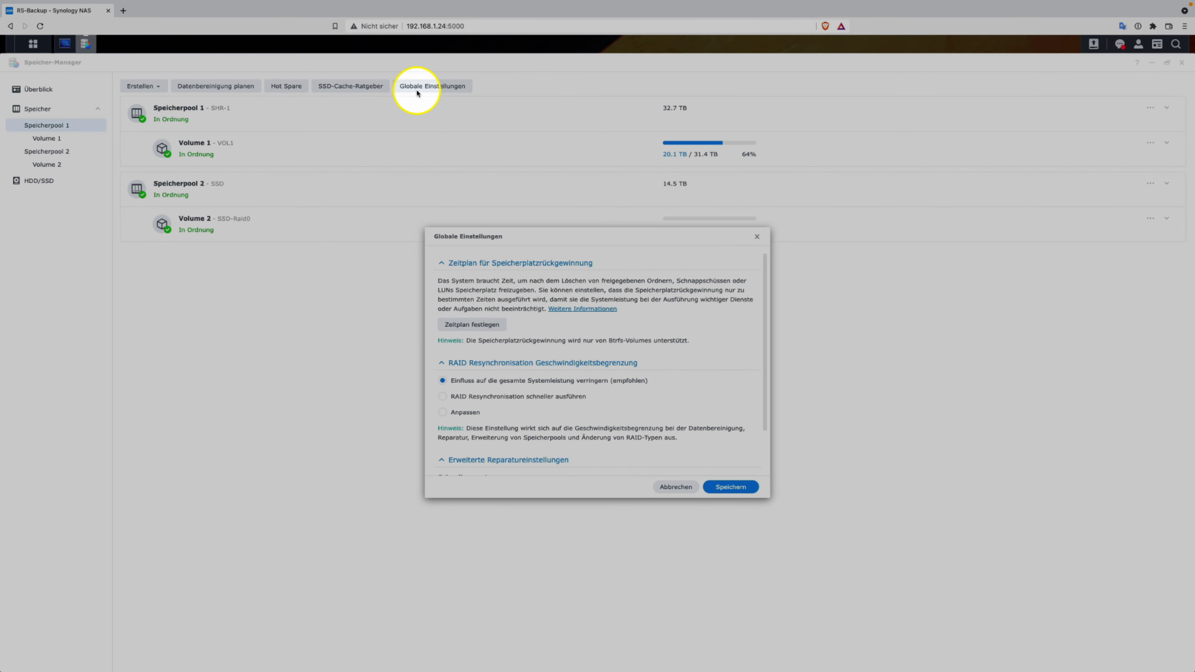
- Set the RAID resynchronisation speed limit to "RAID Resynchronisation schneller ausführen" and save the global settings
click(459, 397)
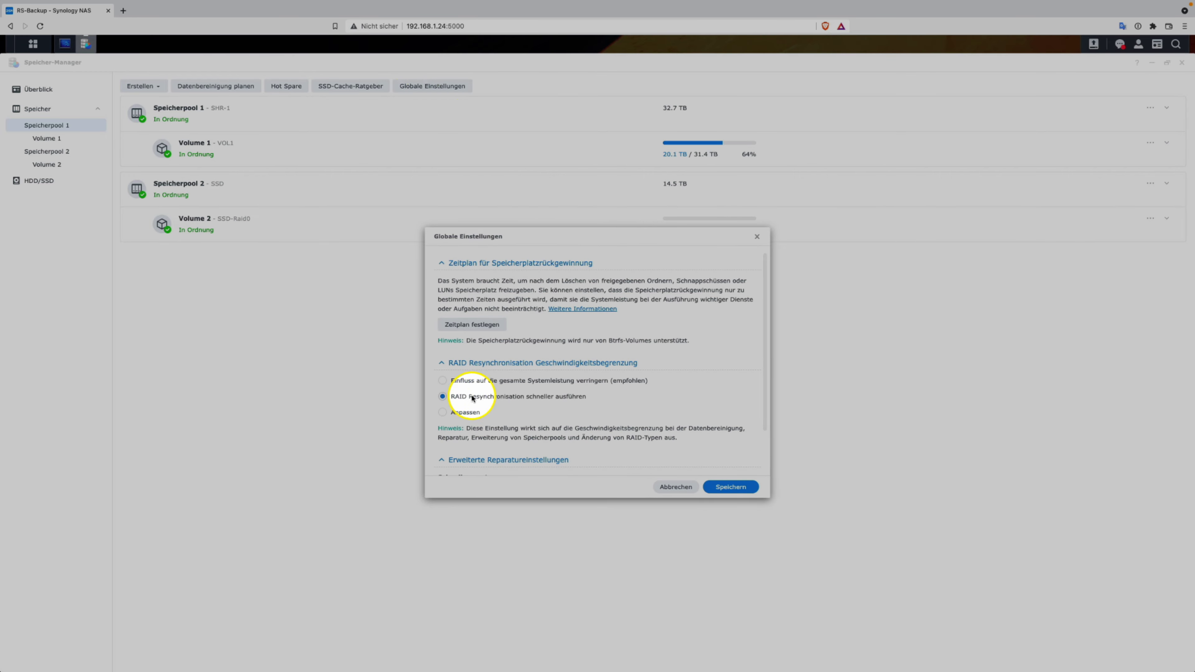
click(730, 487)
- Switch to the vSSH terminal and query dev.raid.speed_limit_min and dev.raid.speed_limit_max with sysctl
key(ctrl+Up)
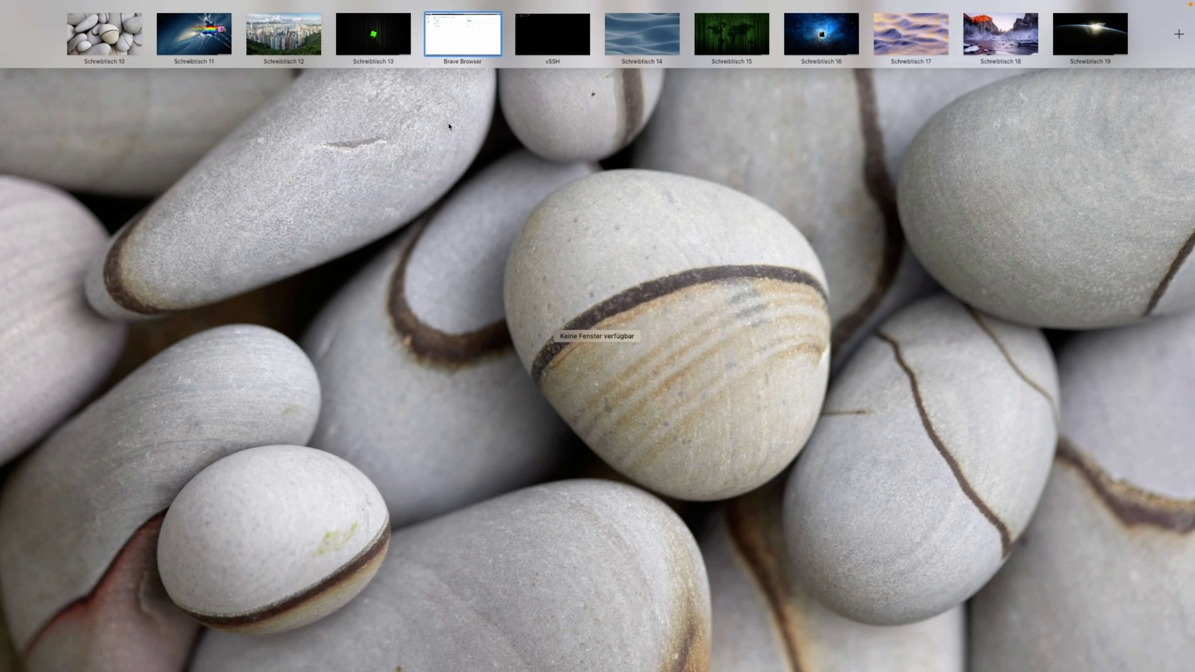
click(528, 44)
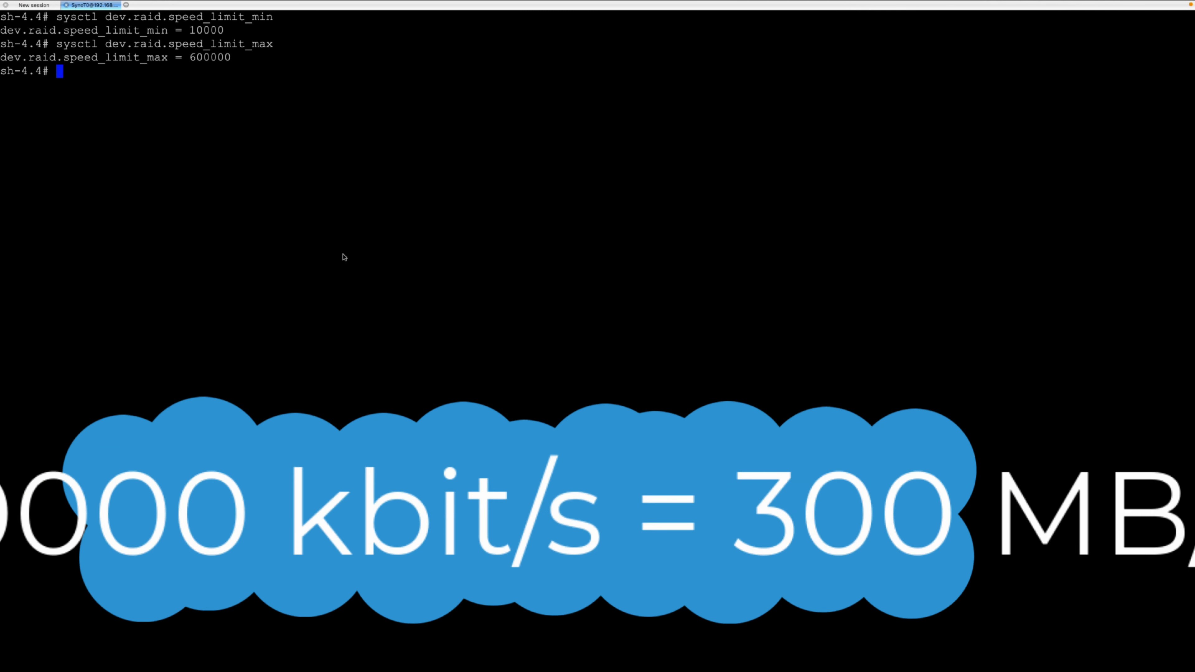
key(Up)
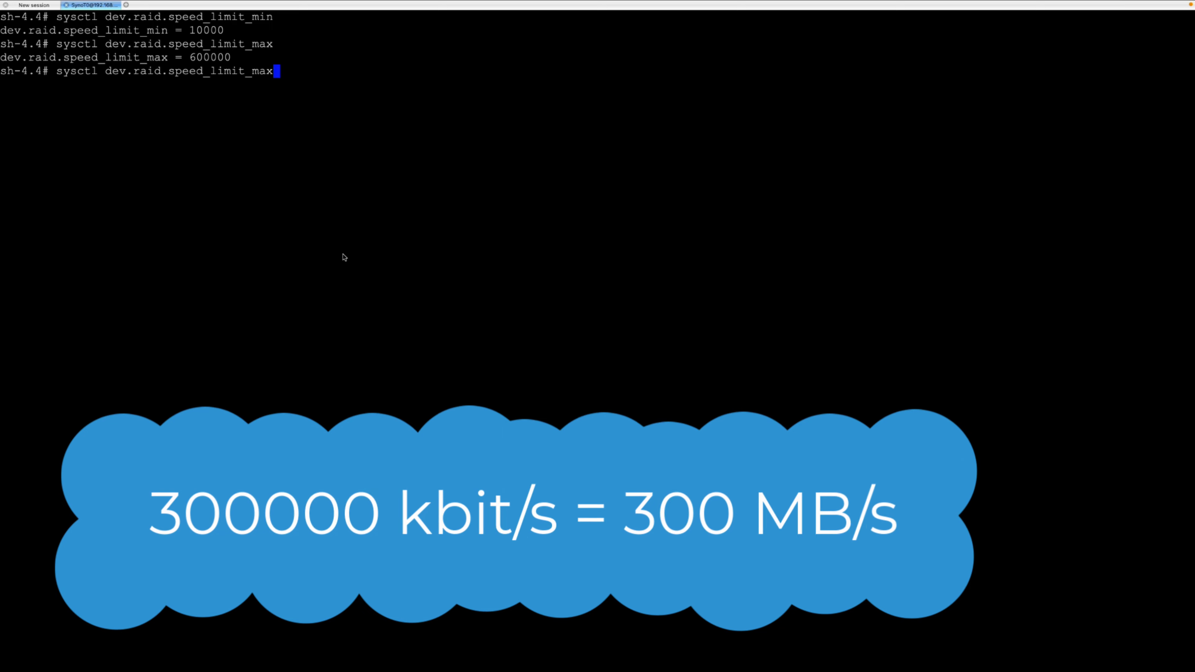
key(BackSpace)
key(BackSpace)
text(in)
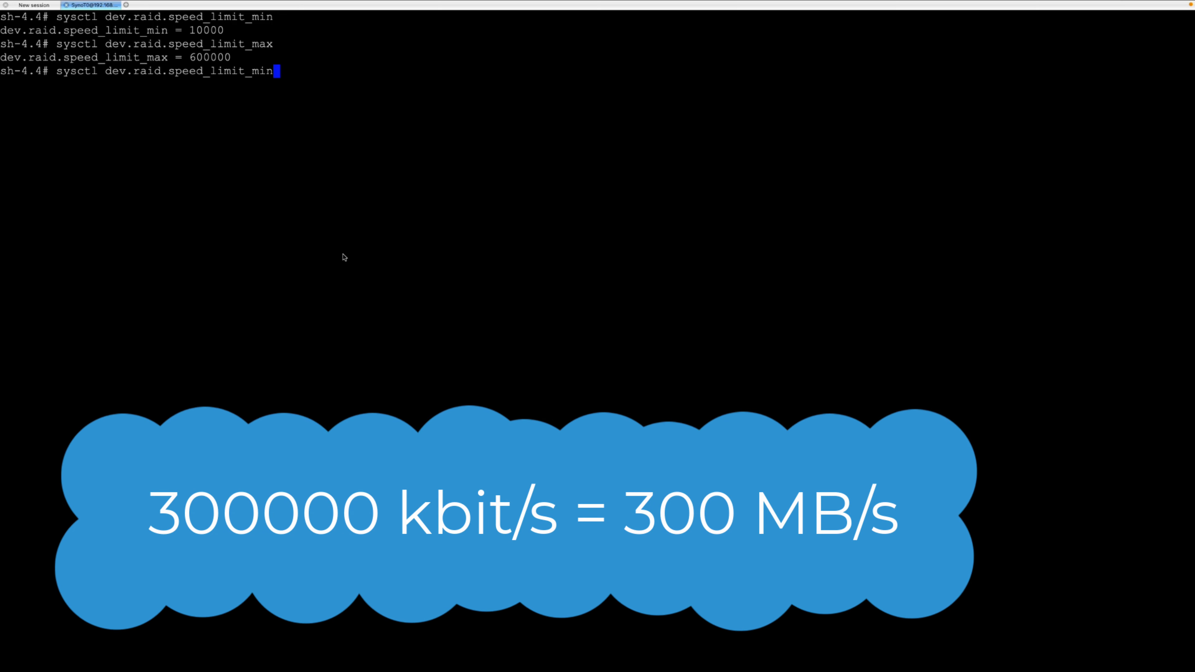
key(Return)
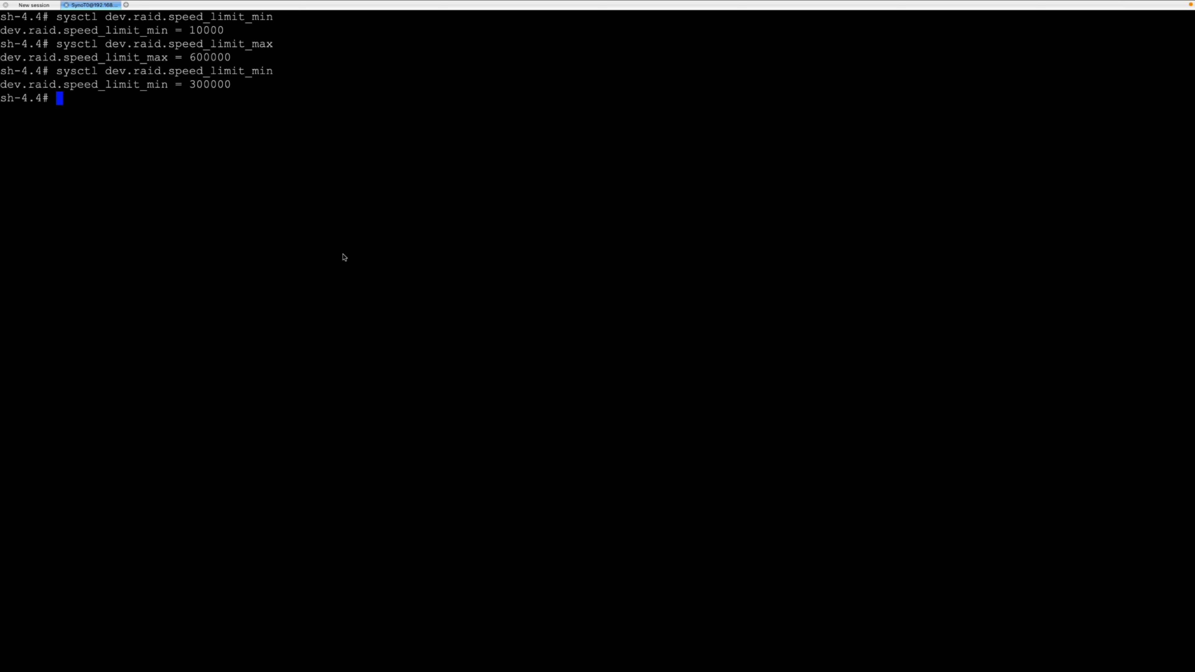
key(Up)
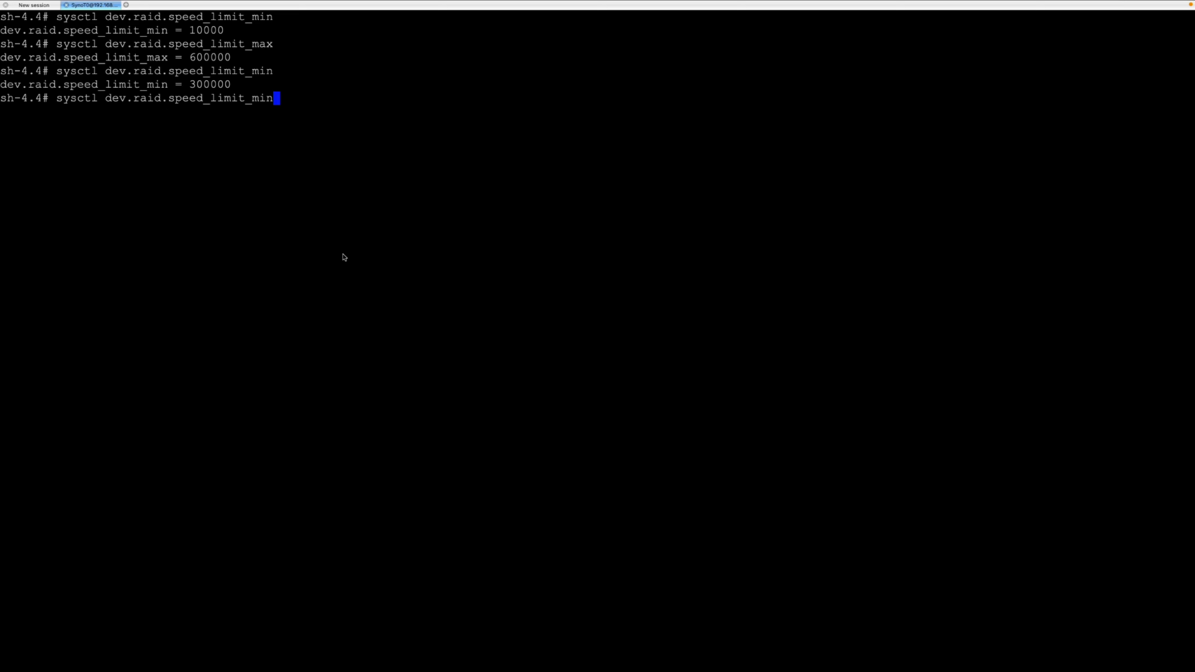
key(Up)
key(Return)
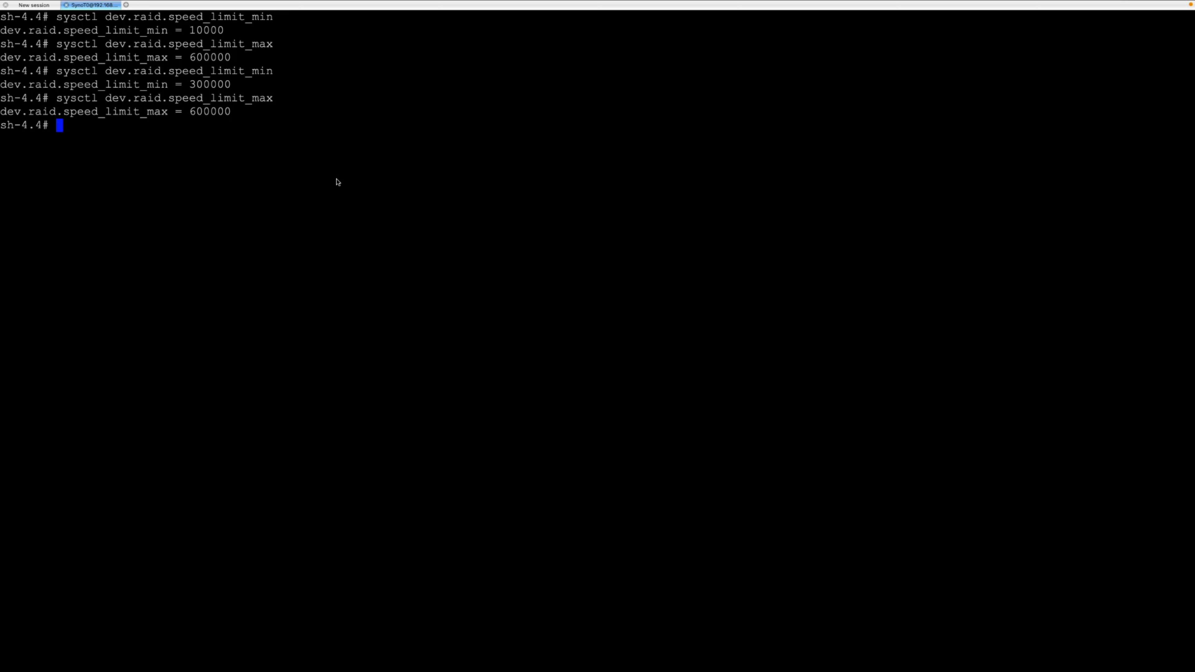
- Back in Brave, set the RAID resynchronisation limit to Anpassen with a maximum of 3000 MB/s and save the global settings
key(ctrl+Up)
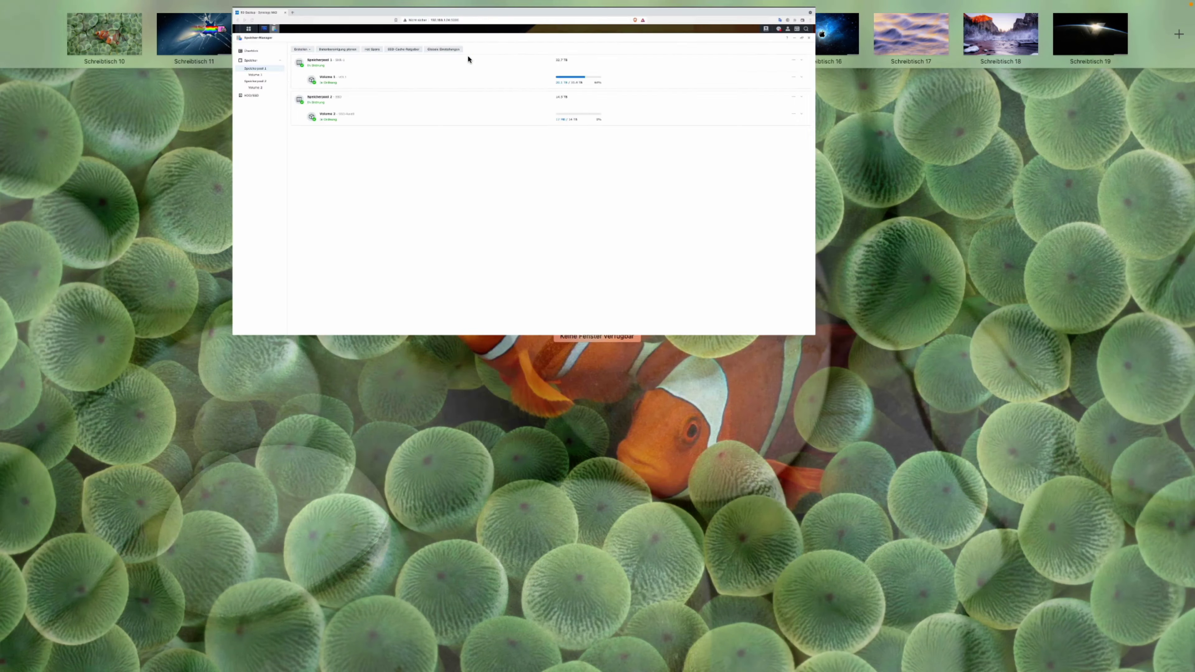
click(468, 58)
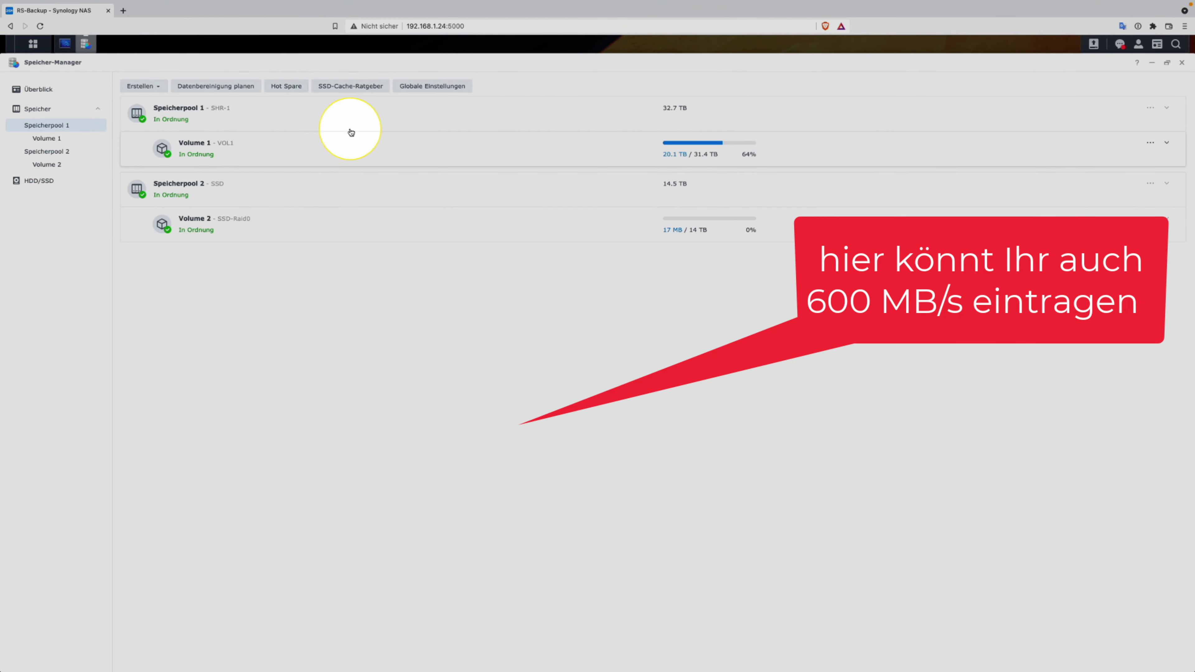
click(437, 89)
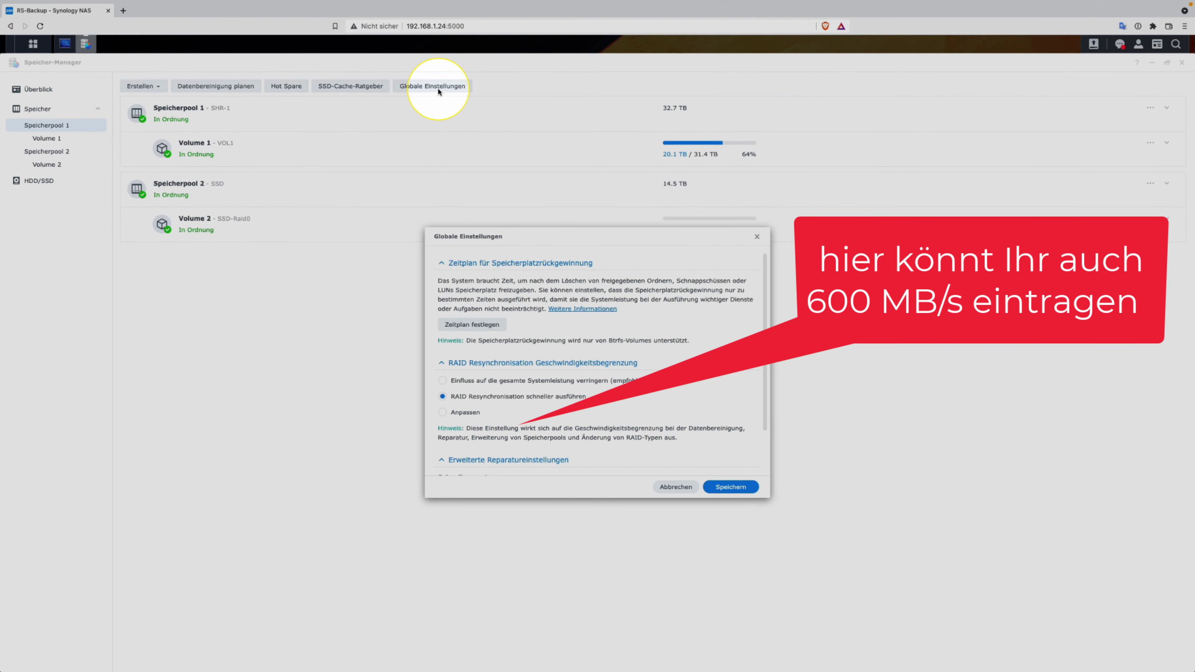
click(473, 412)
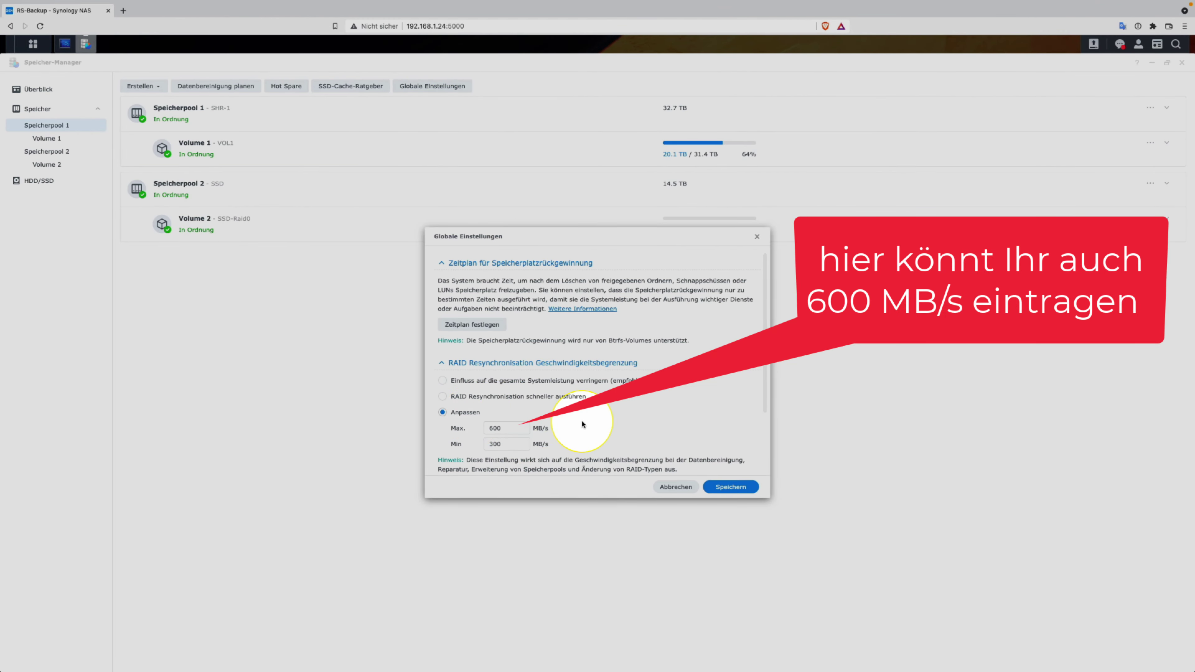
click(513, 445)
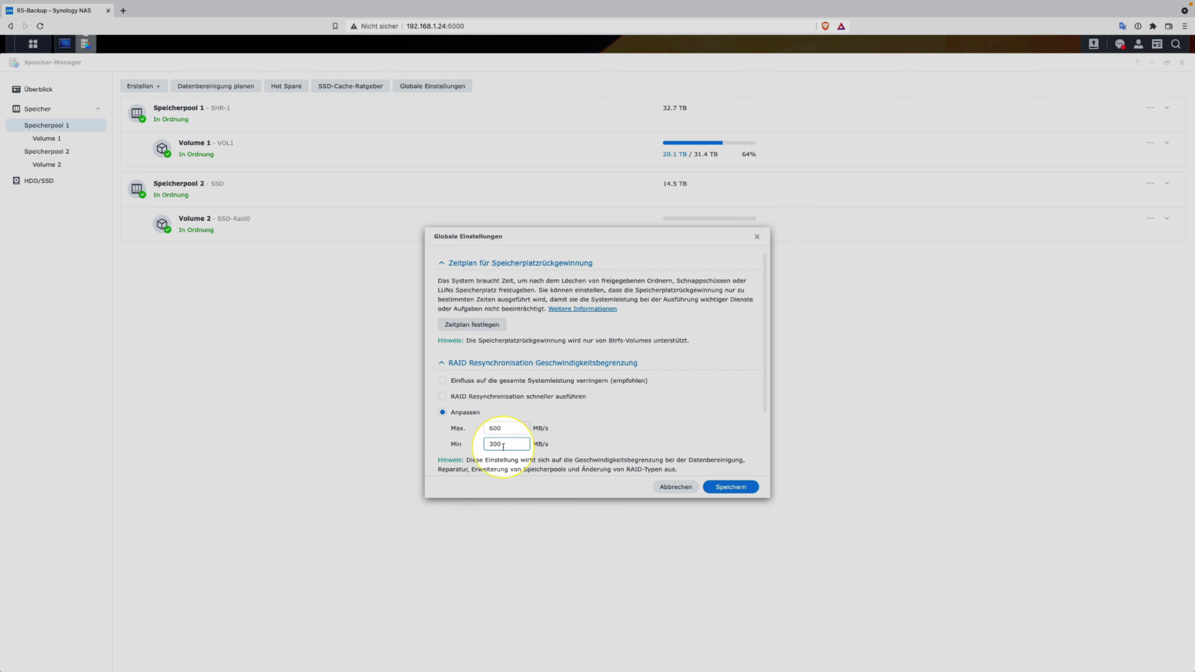
double_click(506, 428)
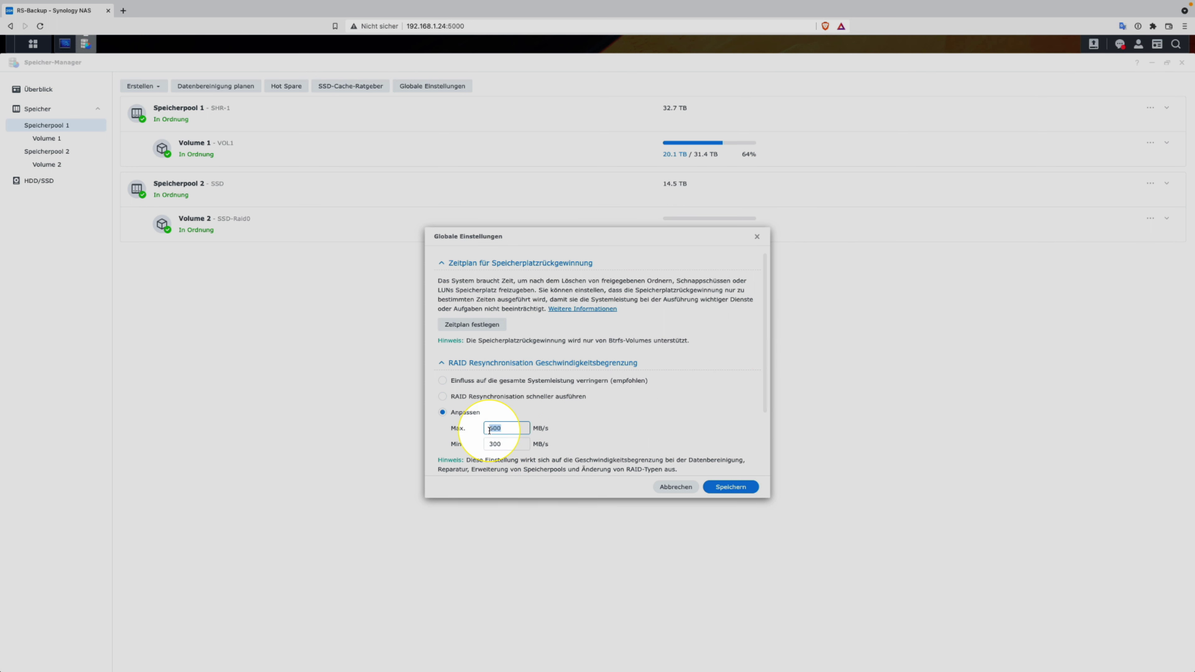
key(BackSpace)
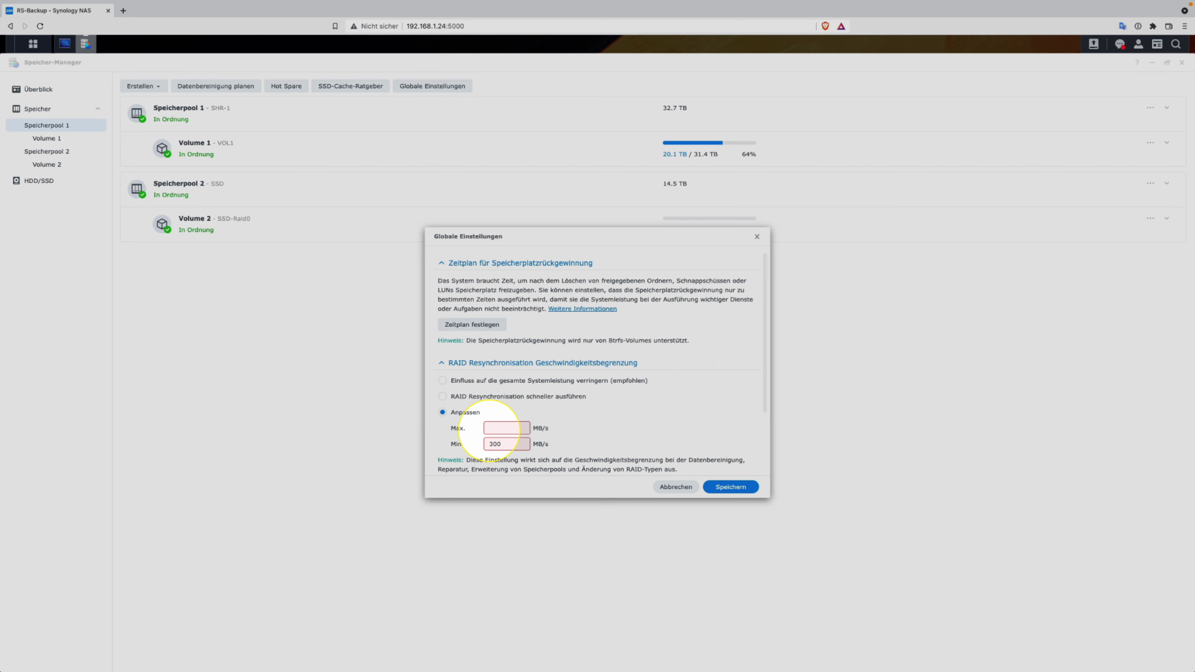
text(3000)
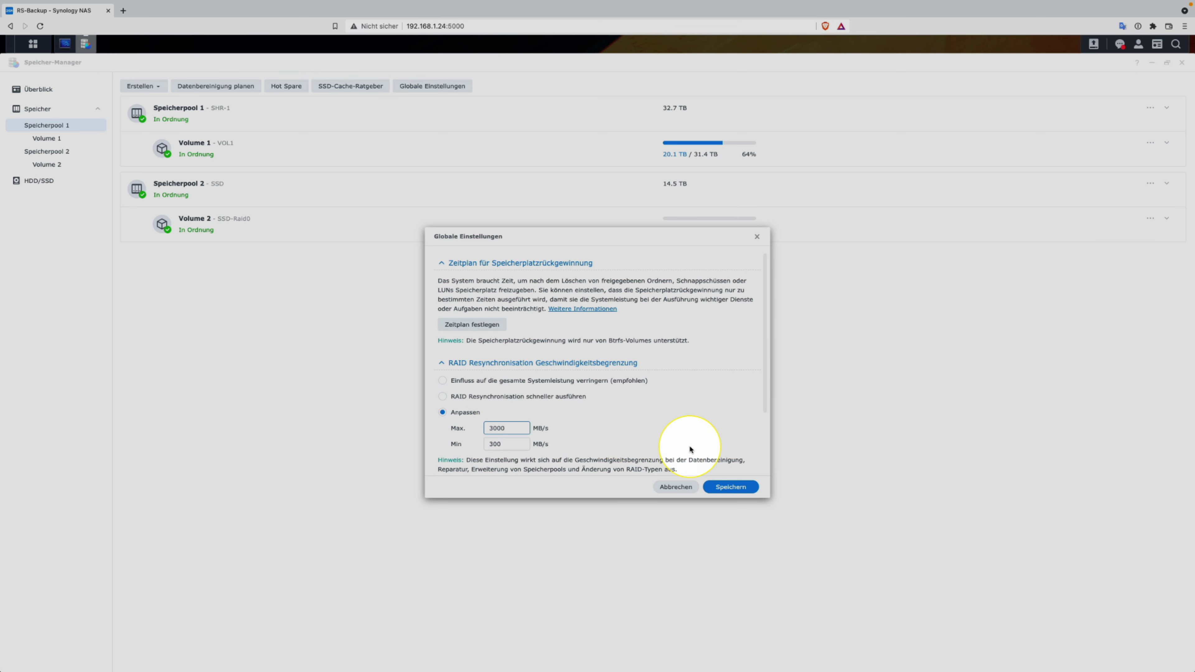
click(727, 487)
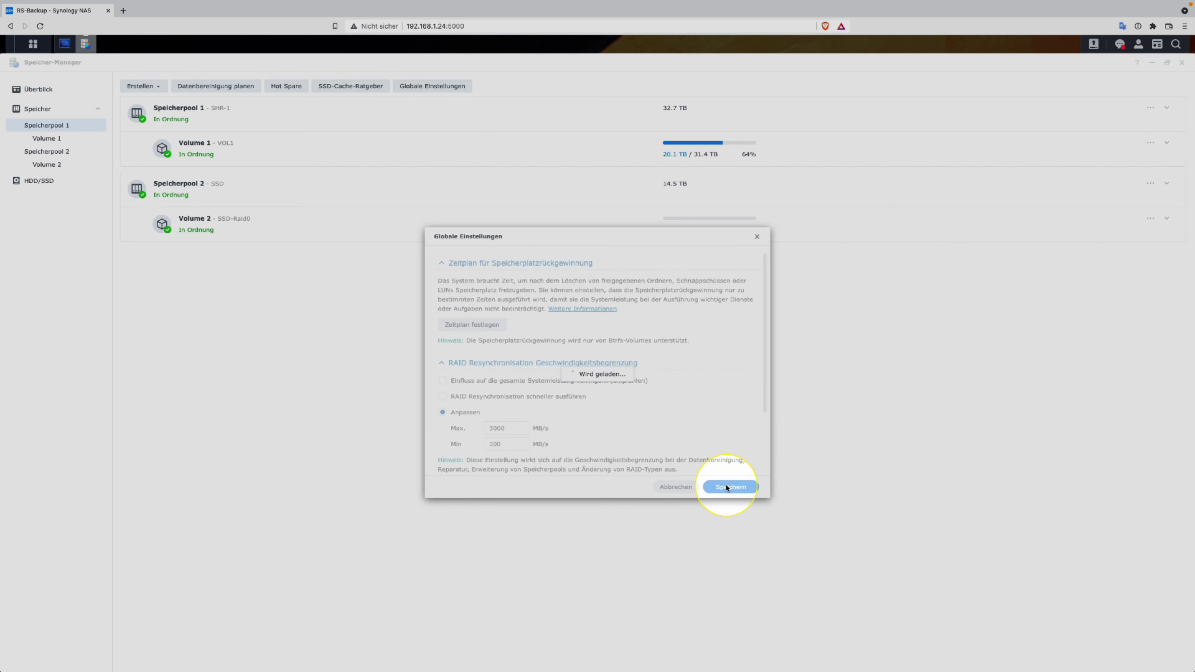
- Return to the vSSH terminal and recheck the RAID minimum and maximum speed limits with sysctl after the custom setting
key(ctrl+Up)
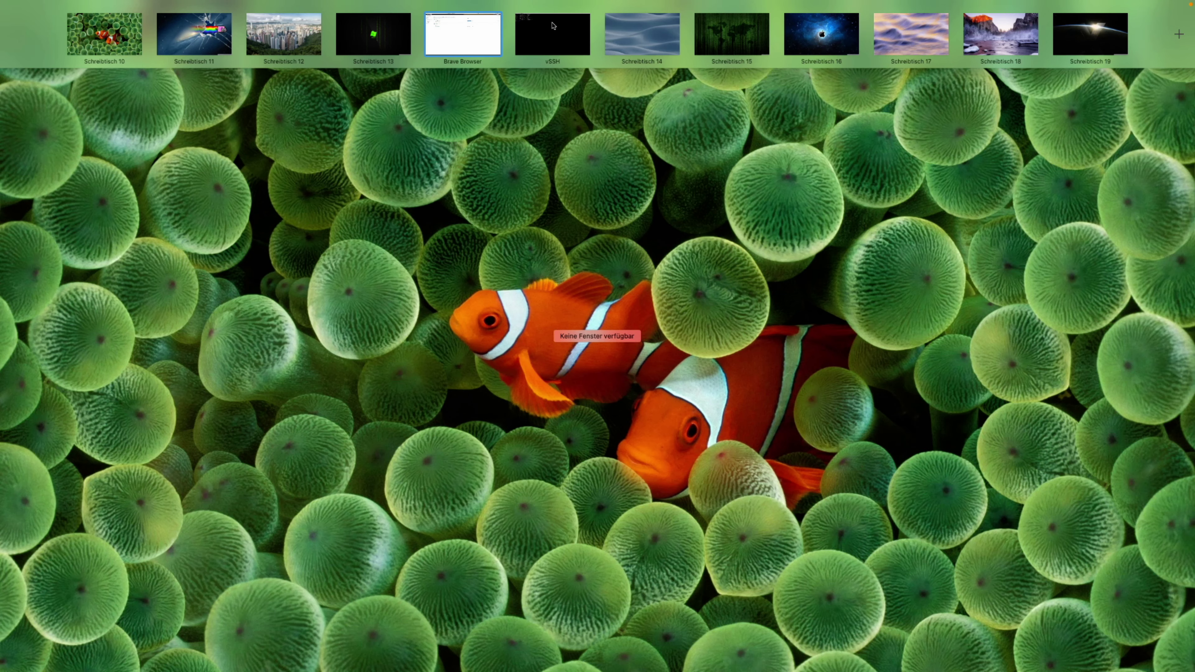
click(554, 28)
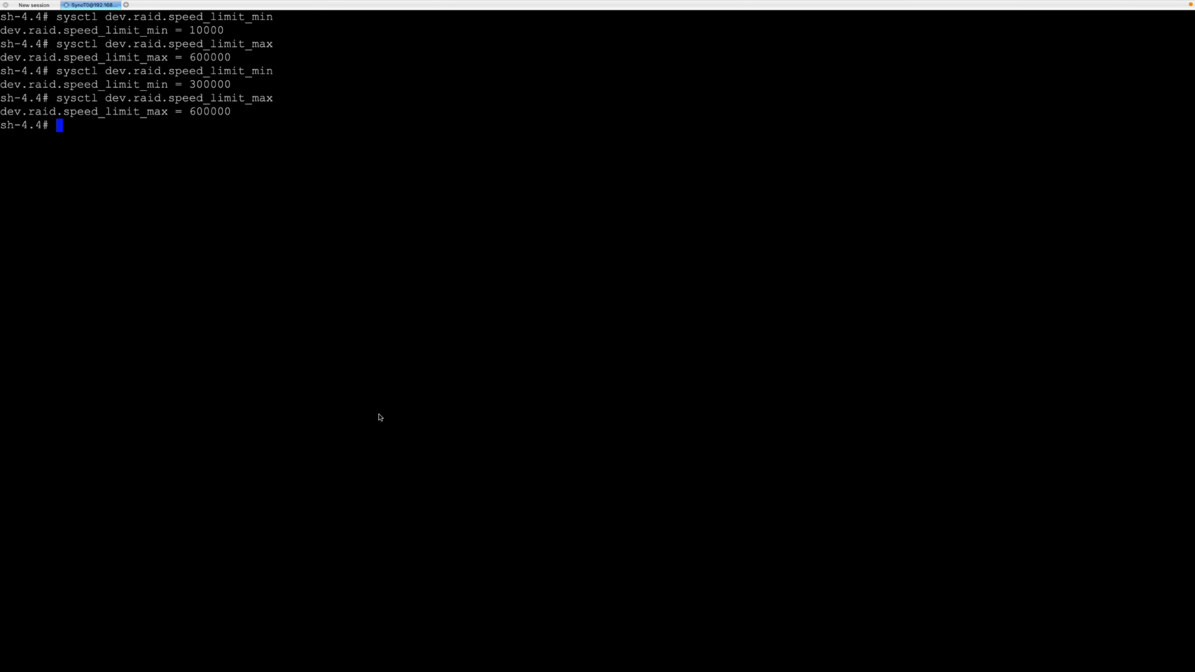
key(Up)
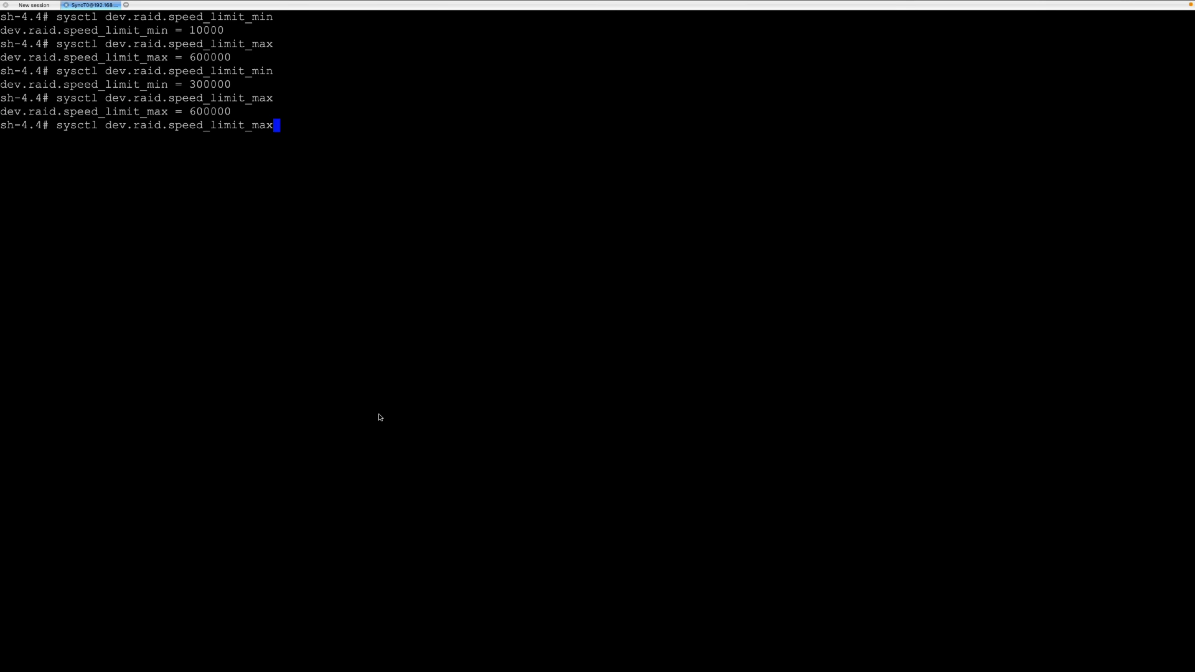
key(BackSpace)
key(BackSpace)
text(in)
key(Return)
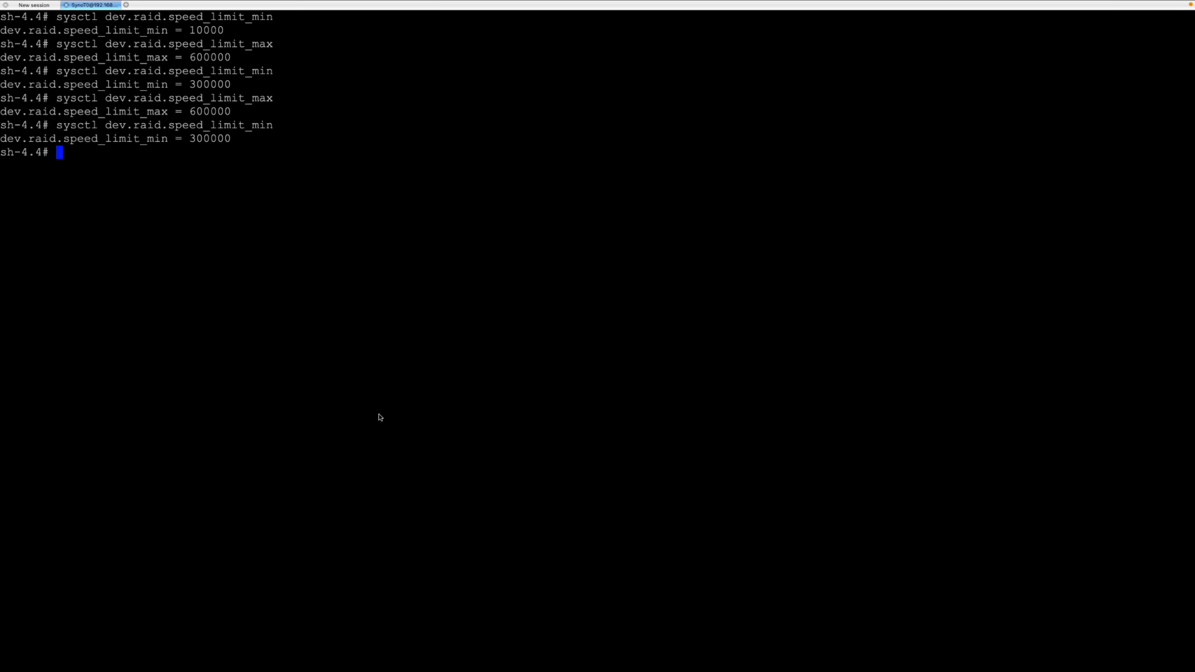
key(Up)
key(BackSpace)
key(BackSpace)
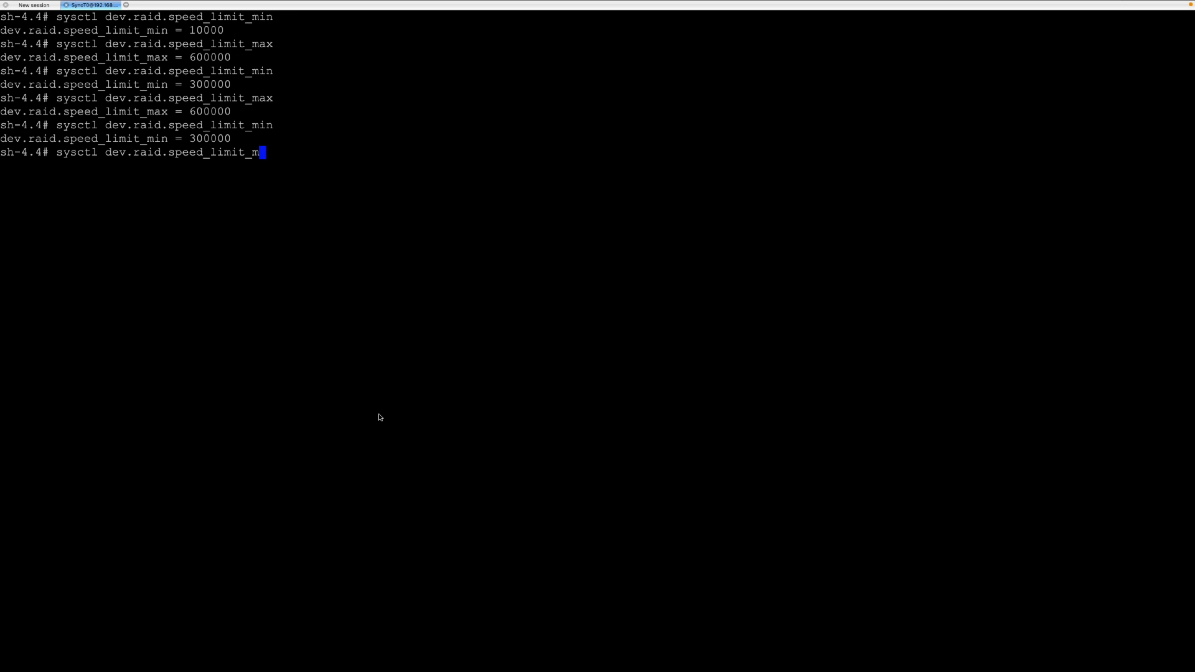
text(ax)
key(Return)
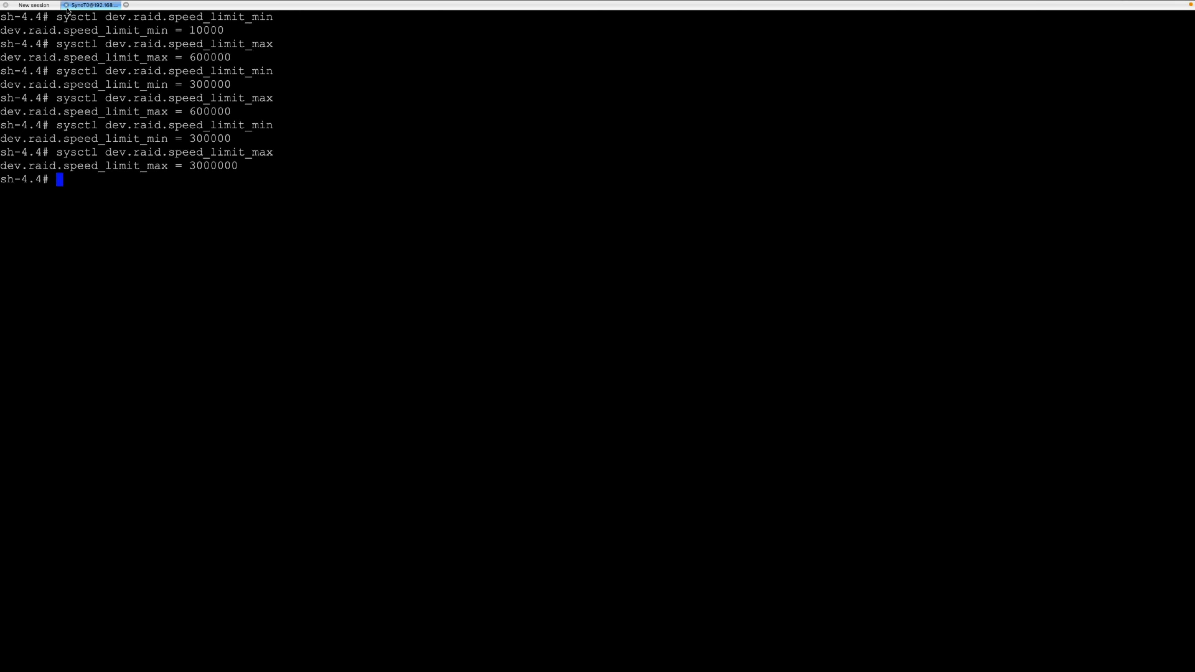
- Switch back to the Speicher-Manager in Brave and display the HDD/SSD drive list
key(ctrl+Up)
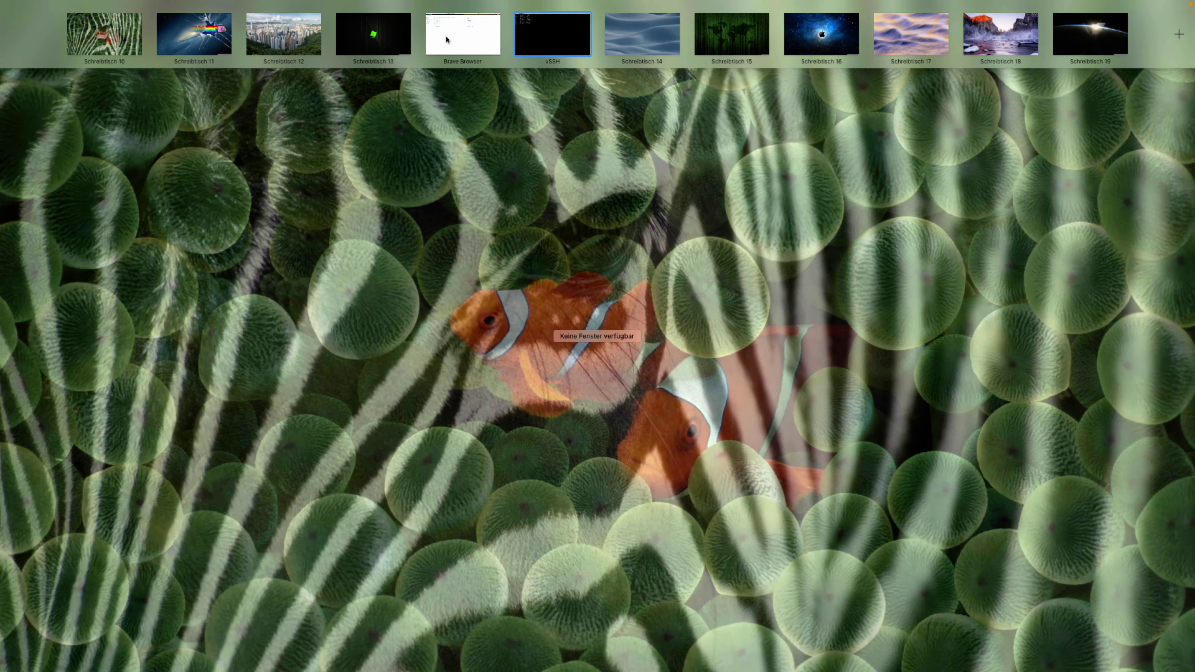
click(446, 39)
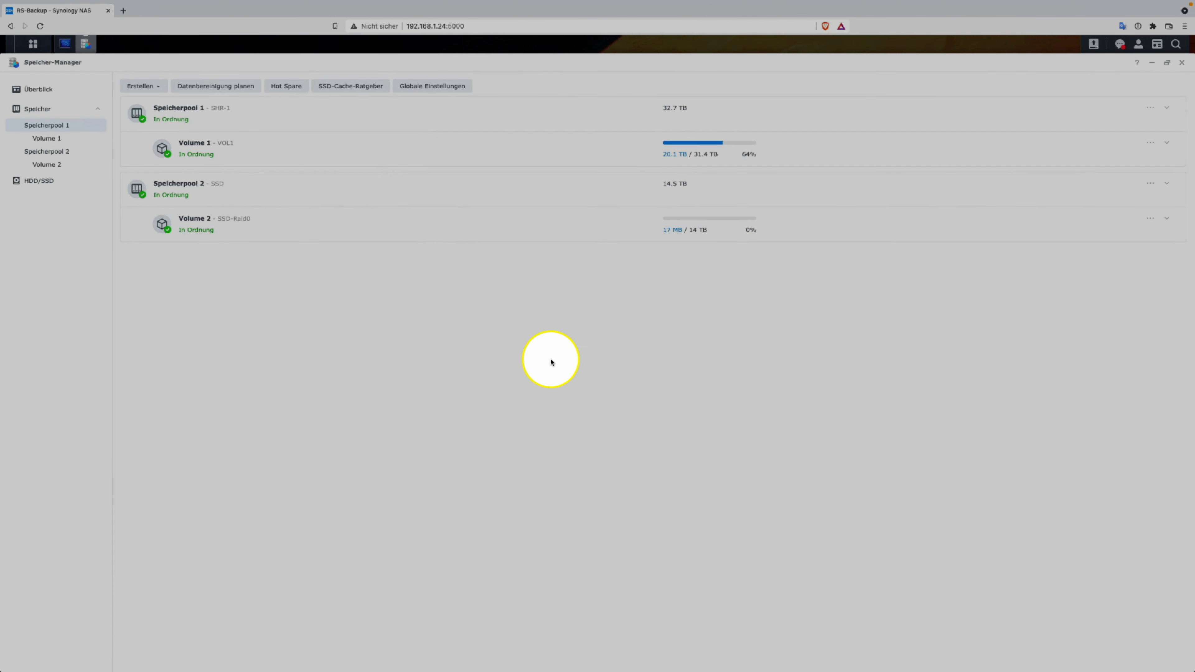
click(51, 141)
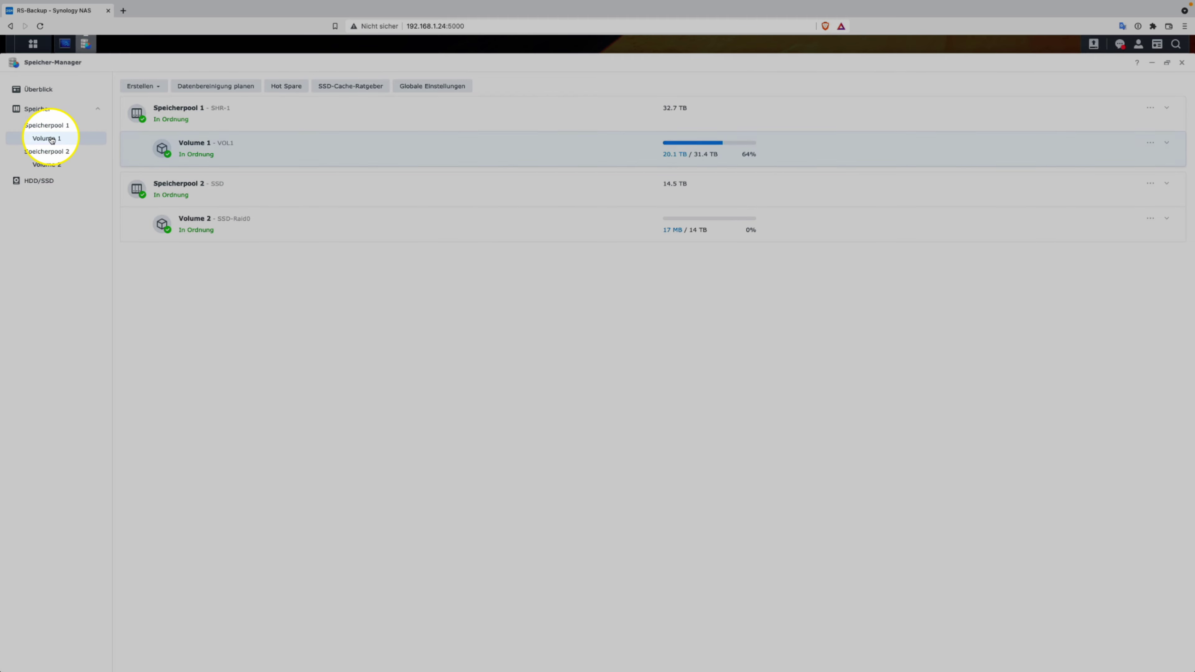
click(34, 188)
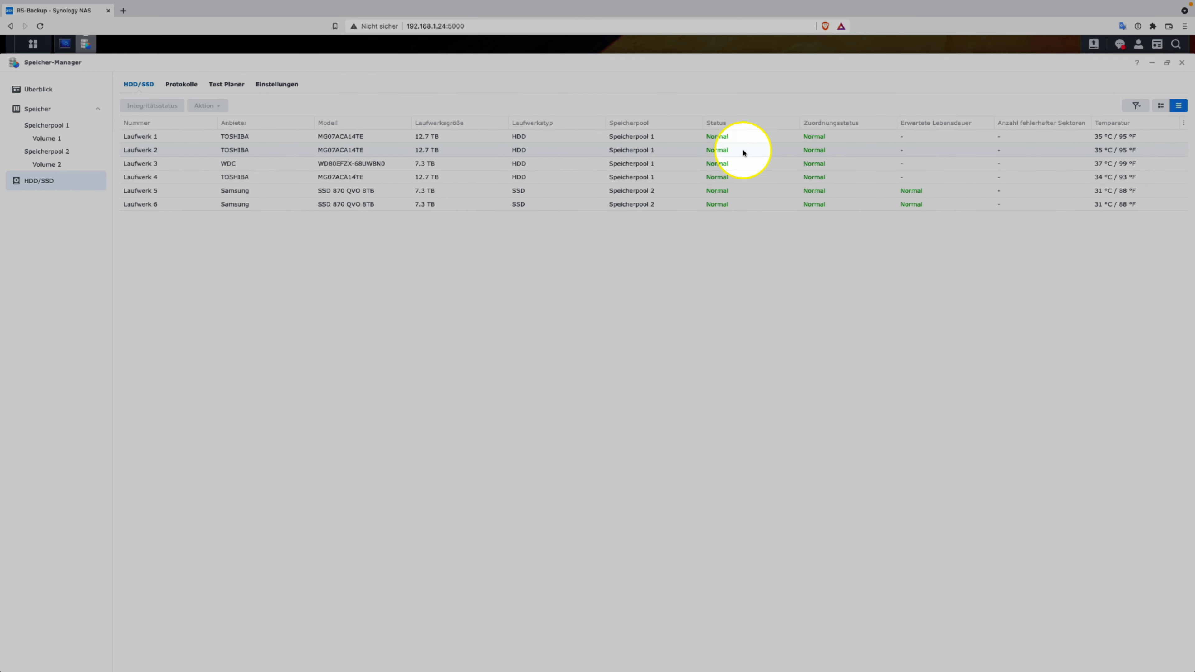
- Deactivate the WDC drive Laufwerk 3, acknowledge its removal from the storage pool, and authorize with the DSM account password
click(397, 163)
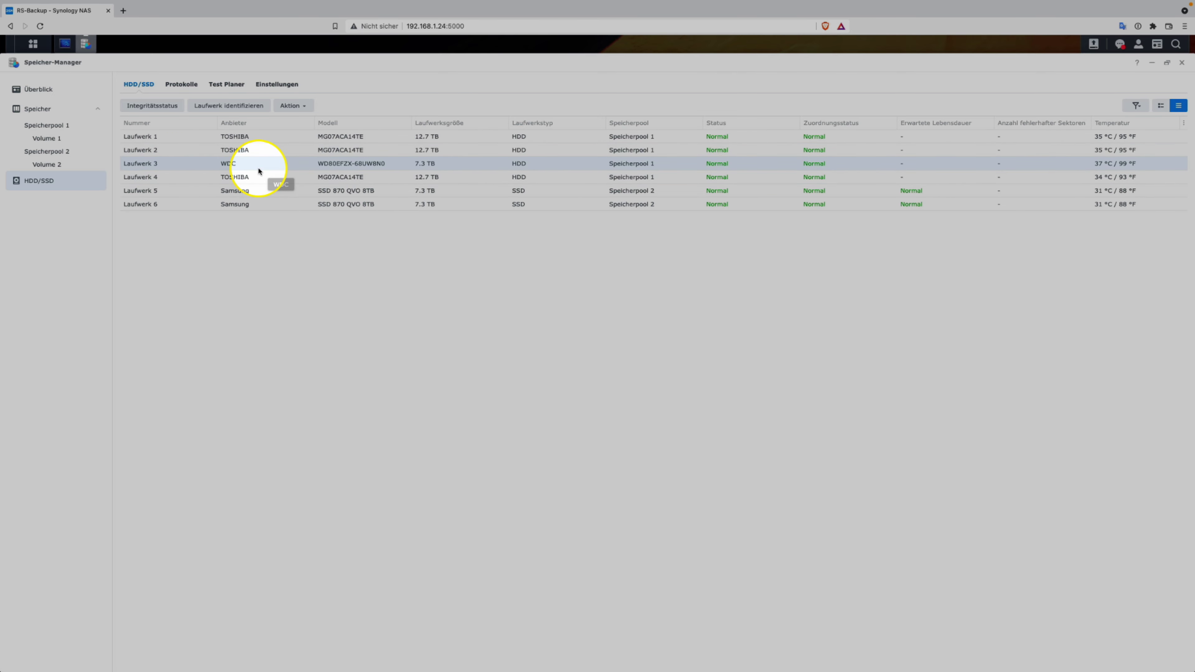
click(302, 109)
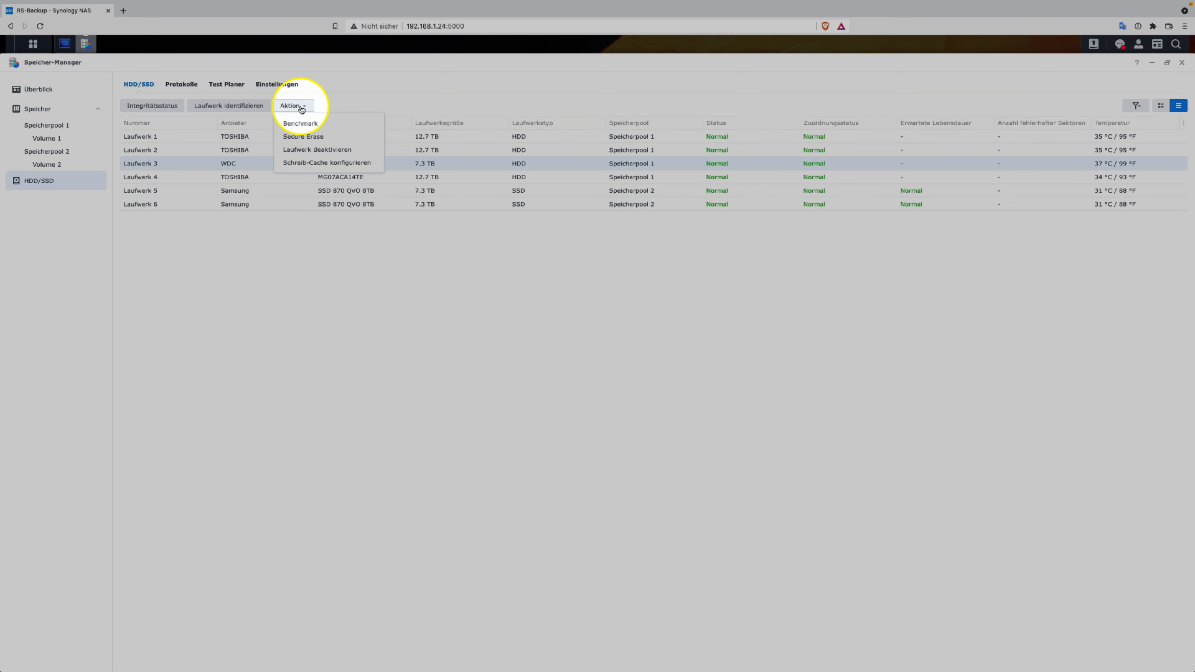
click(325, 150)
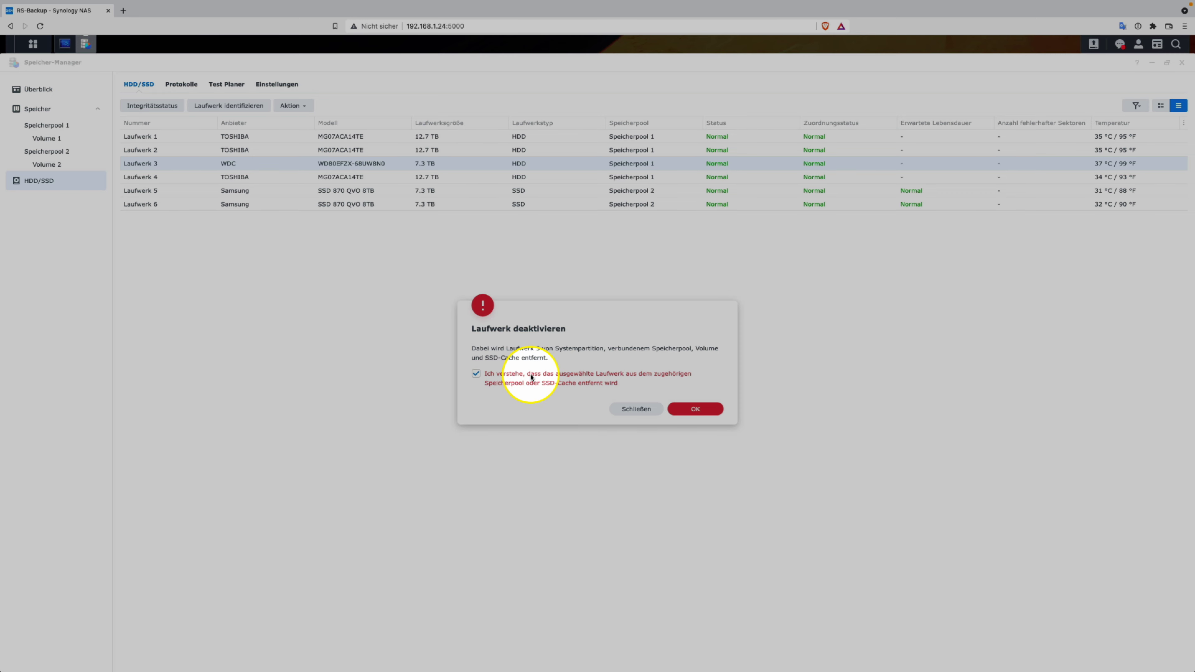
click(694, 411)
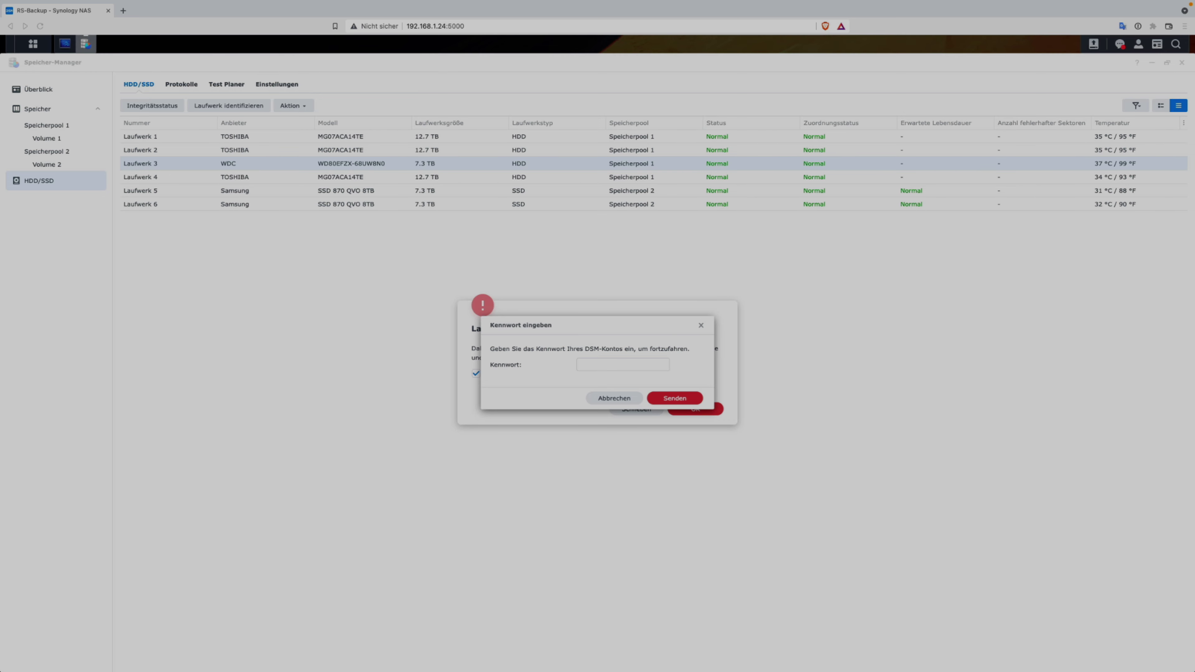
click(593, 363)
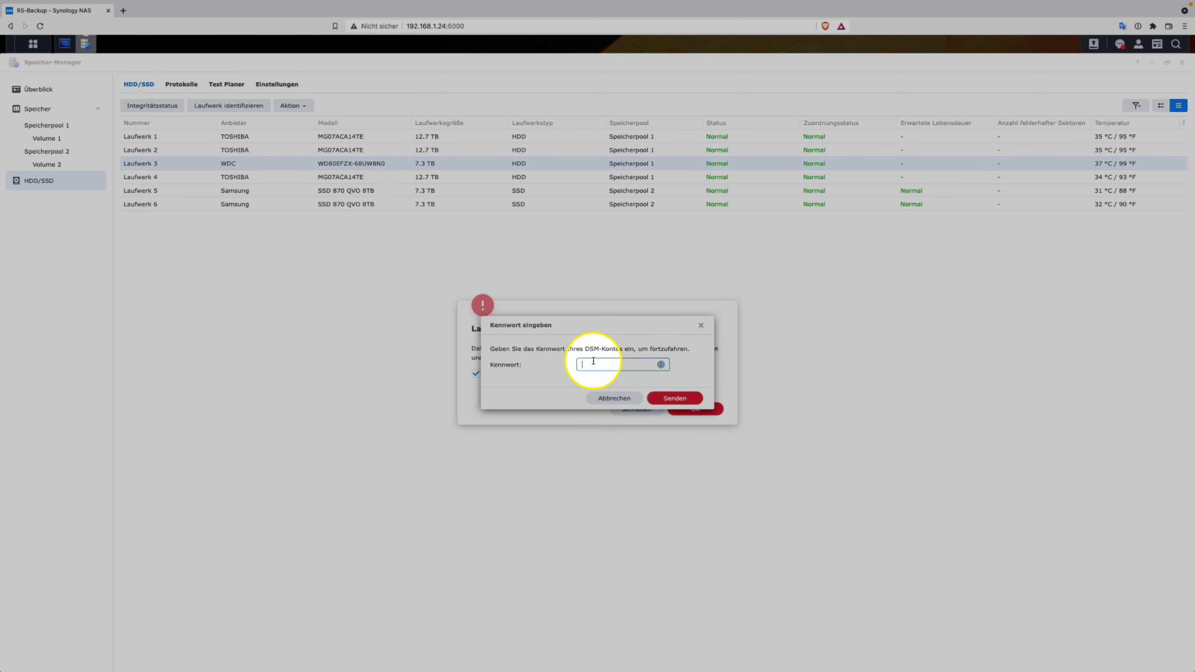
key(super+v)
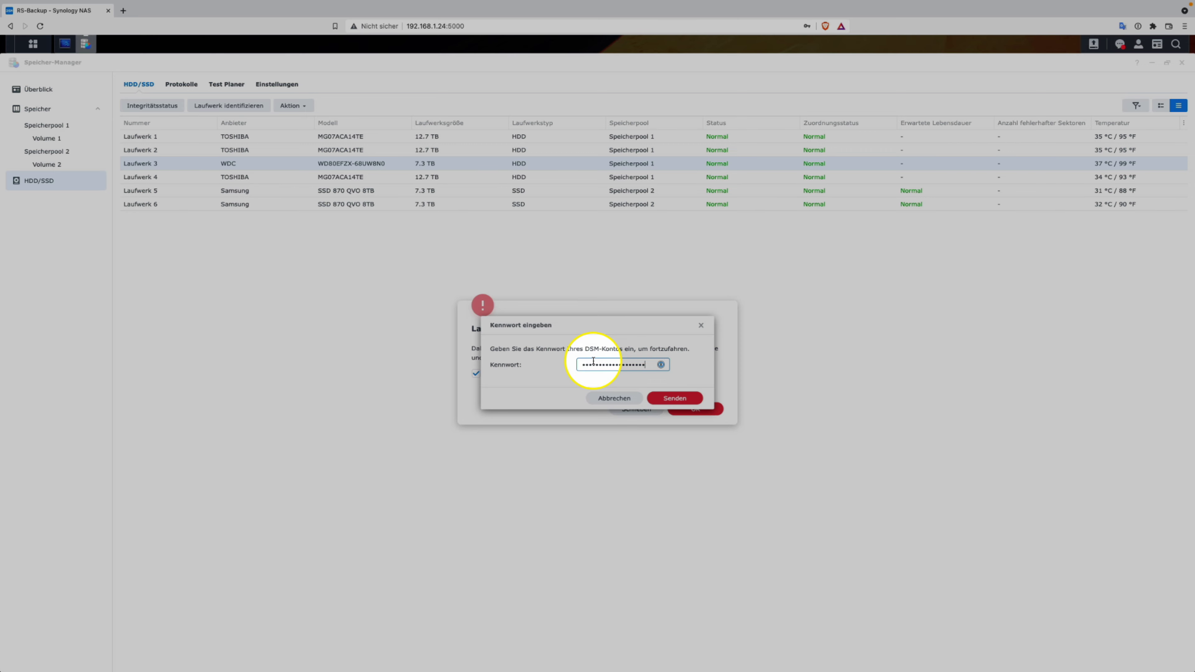
click(665, 396)
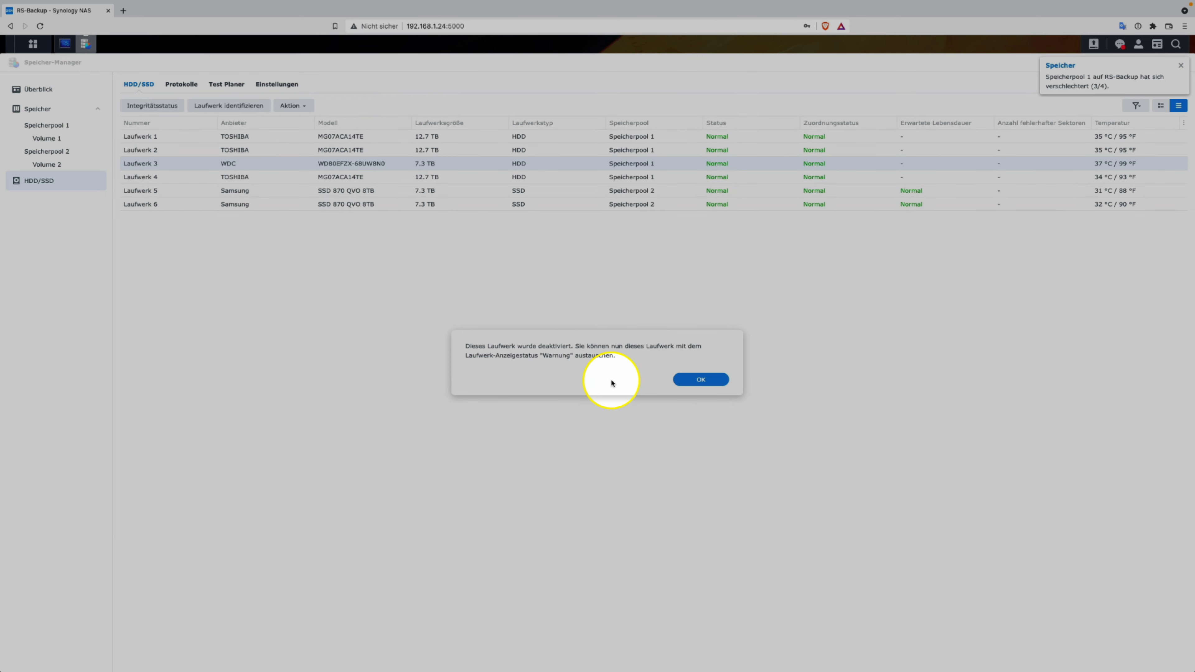
click(708, 380)
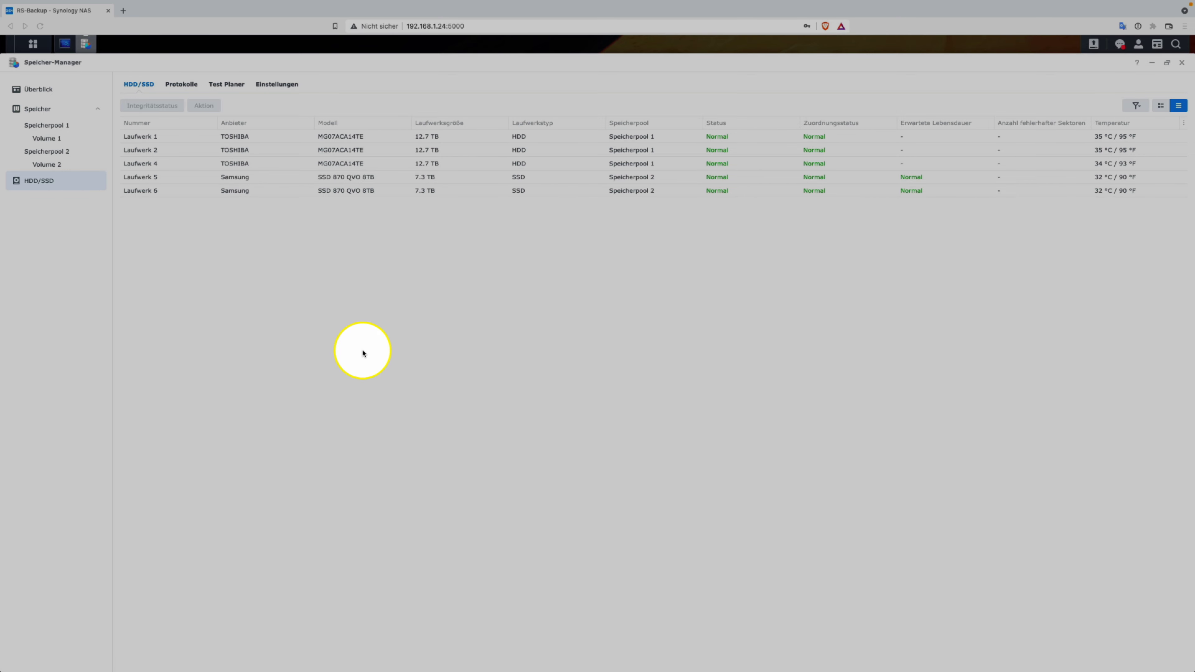
- Open the Systemsteuerung from the DSM main menu
click(34, 45)
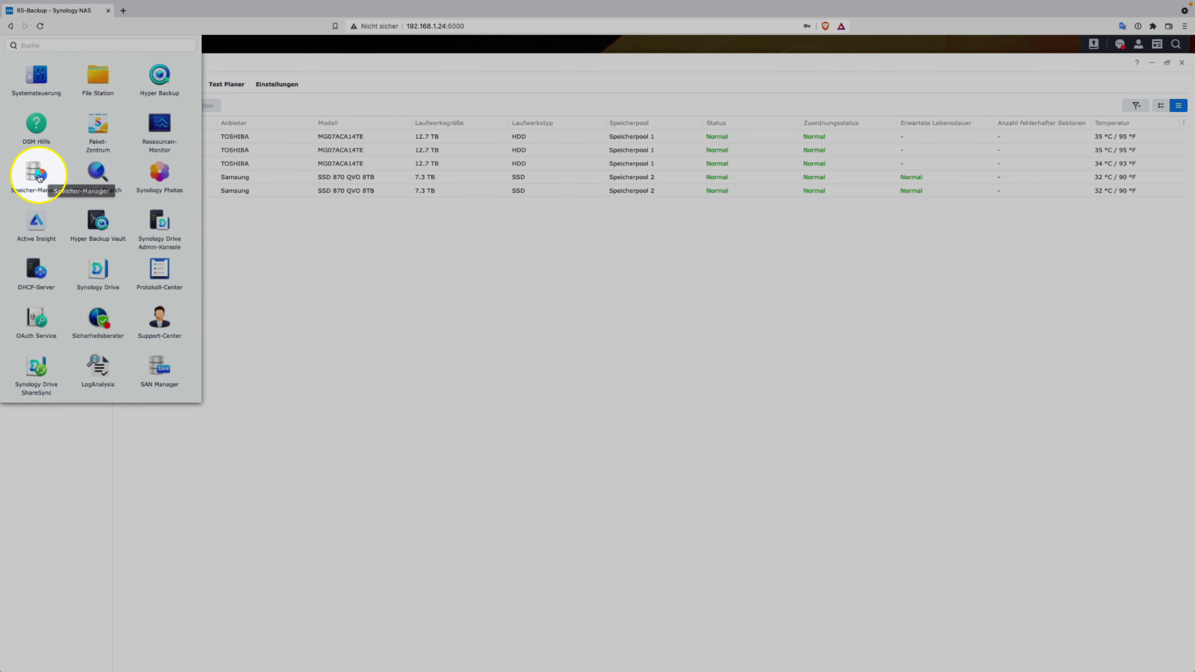
click(37, 75)
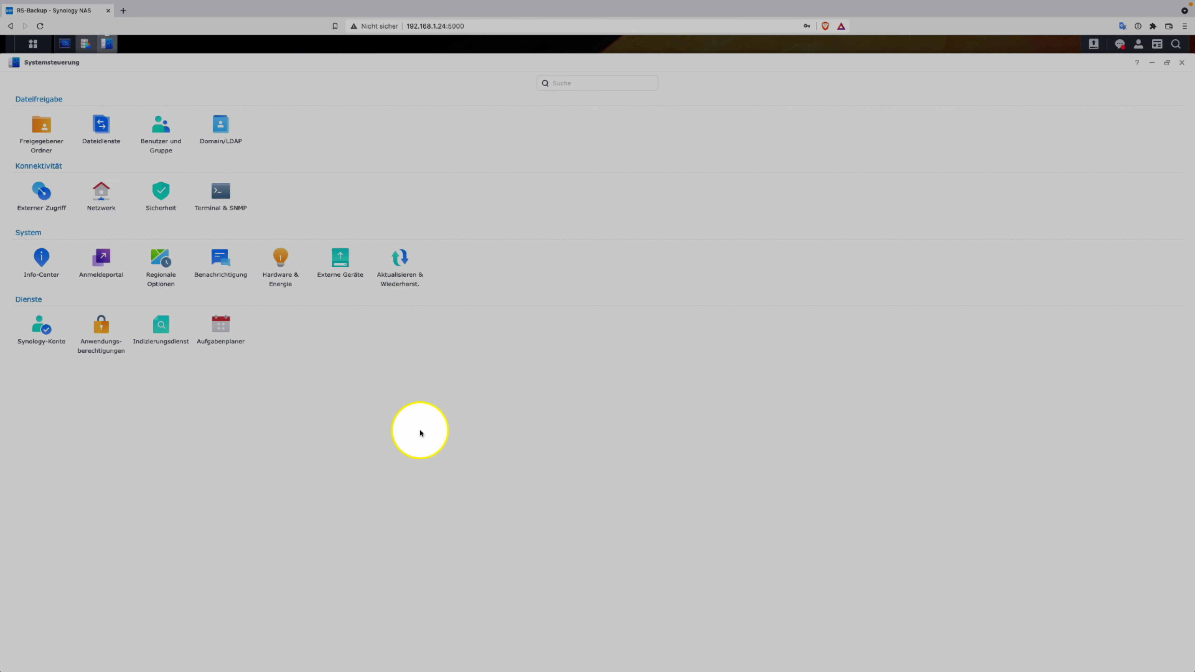